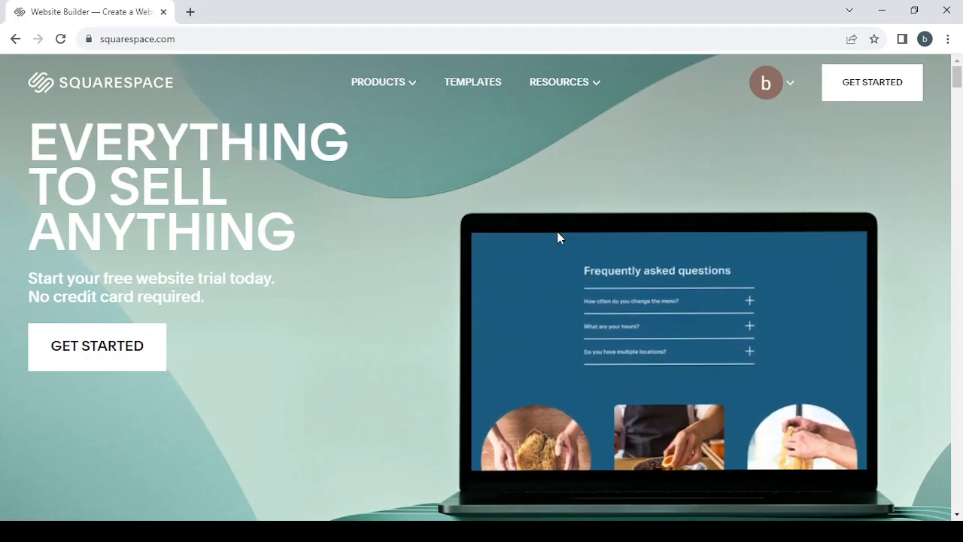
- Open the website template gallery and look over its type and topic filters and the popular designs
left_click(858, 91)
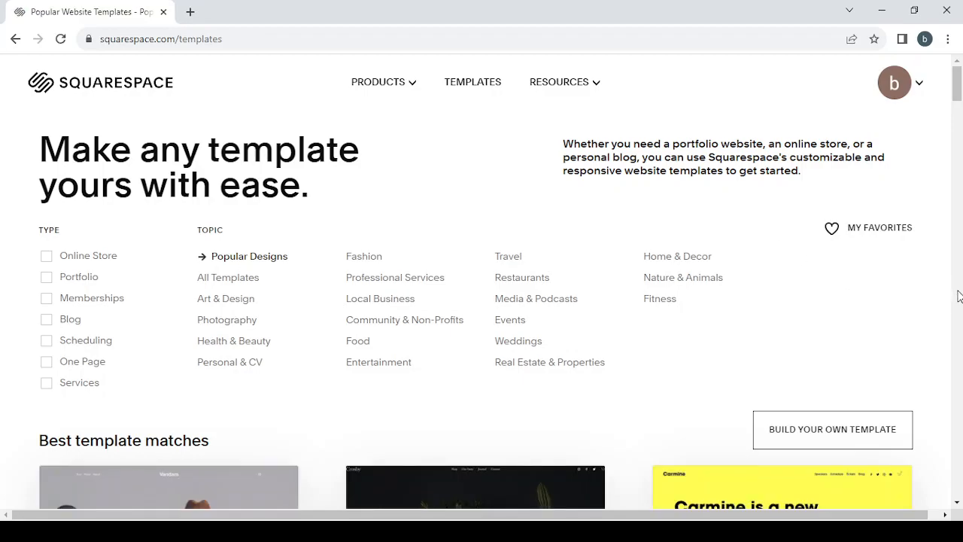
scroll(957, 295, "down", 9)
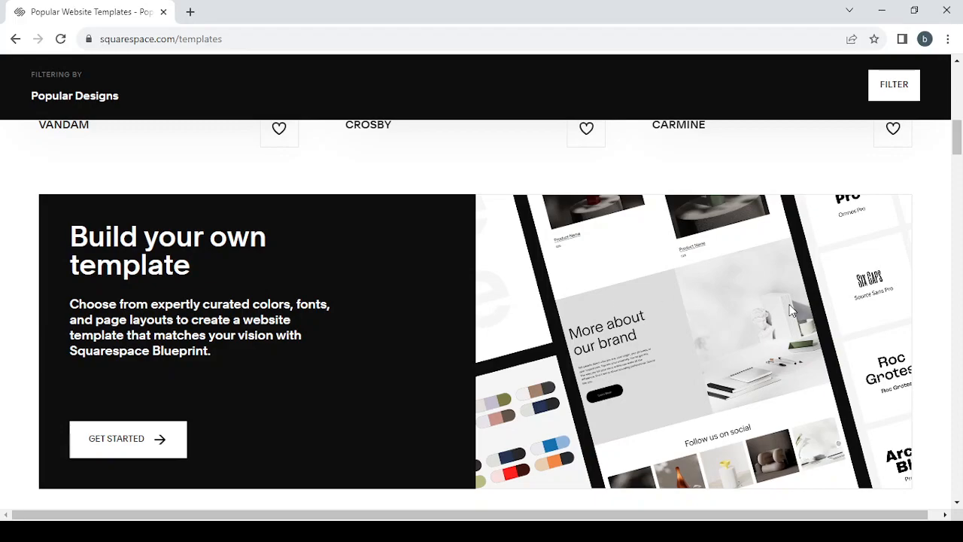
scroll(961, 288, "up", 7)
scroll(961, 288, "up", 2)
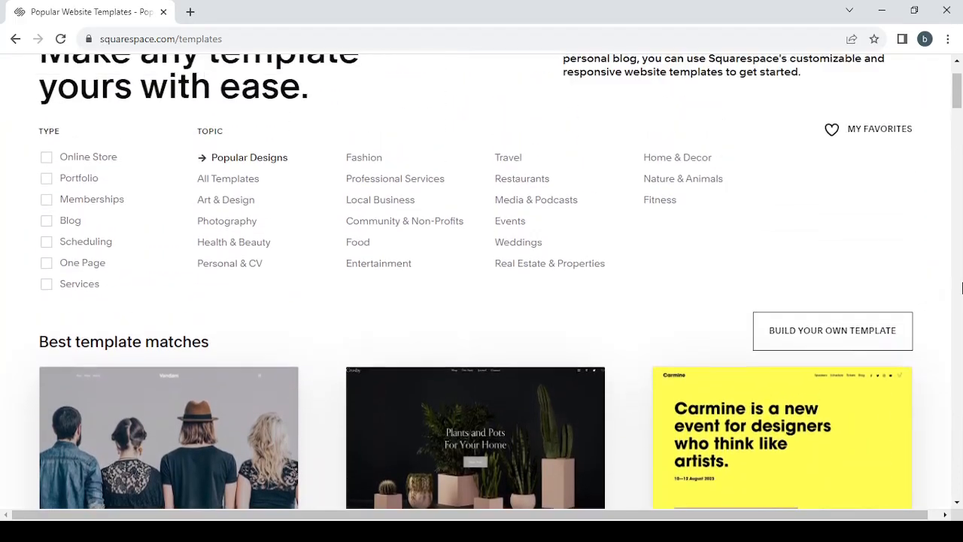
scroll(903, 318, "down", 3)
mouse_move(778, 439)
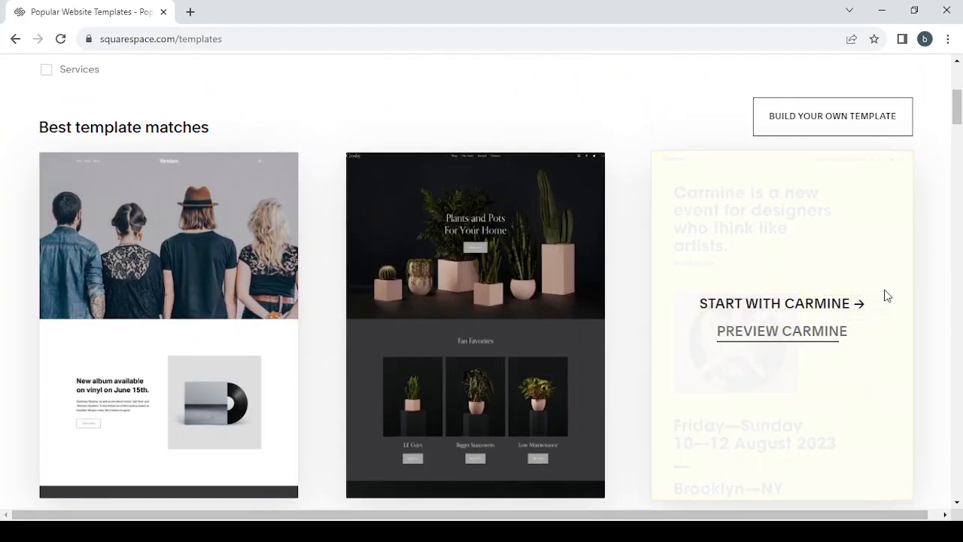
scroll(939, 295, "up", 4)
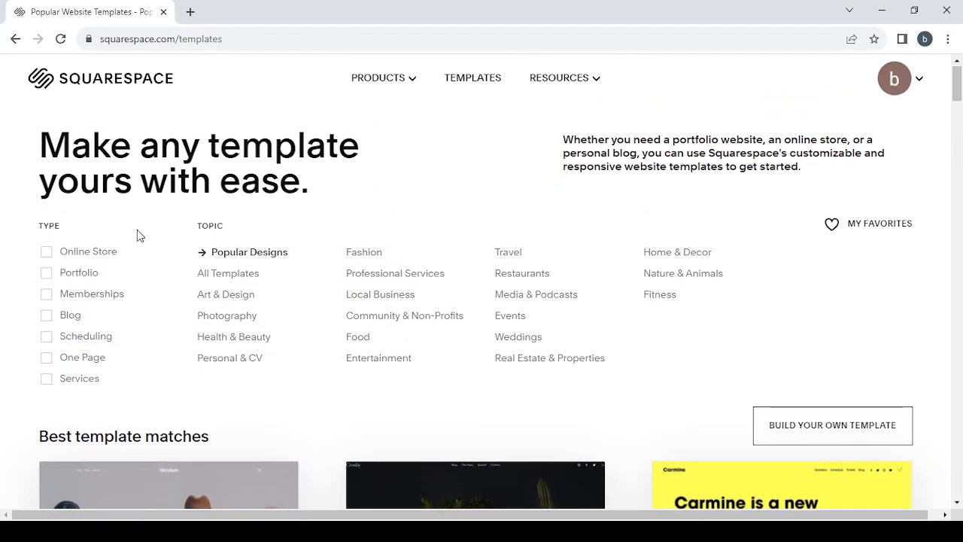
scroll(137, 235, "down", 3)
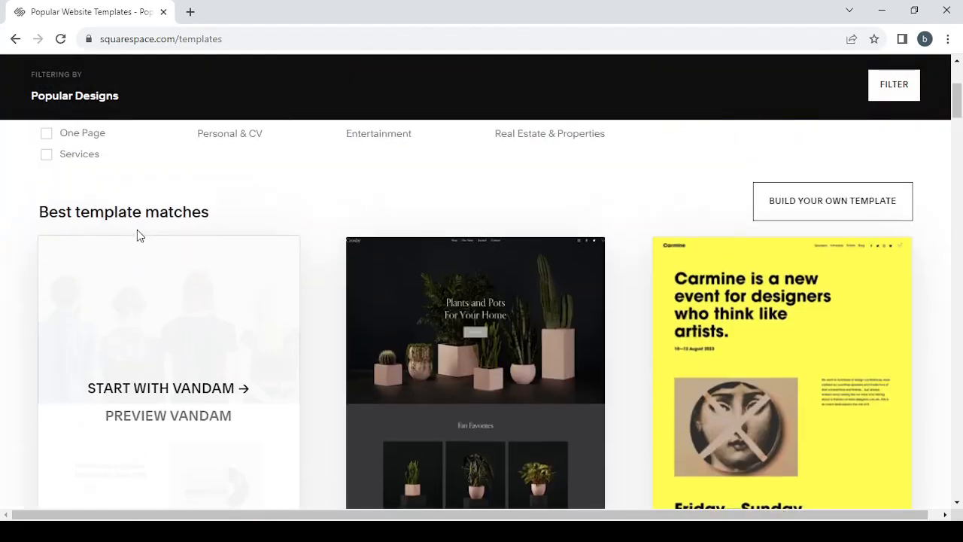
scroll(137, 236, "up", 3)
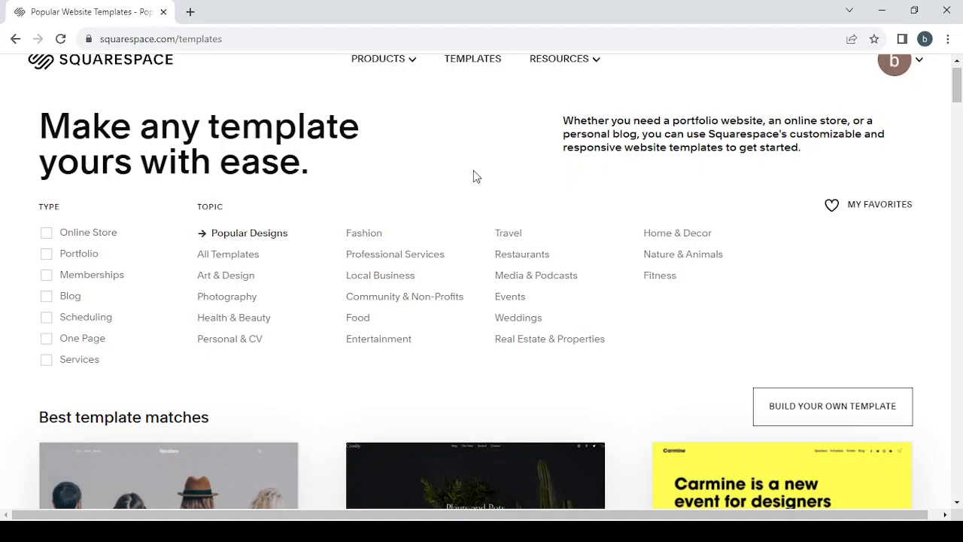
- Filter the website templates by the Health & Beauty topic
left_click(481, 532)
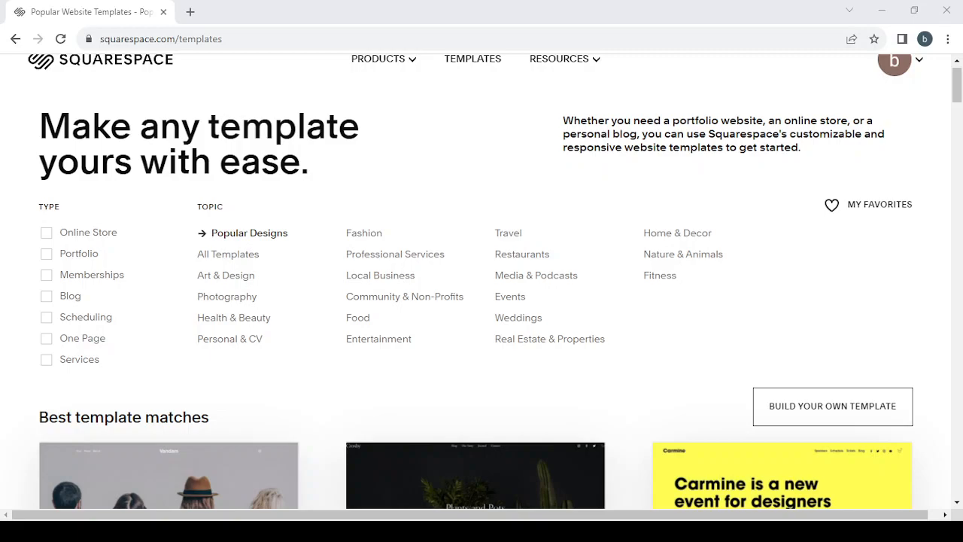
left_click(397, 117)
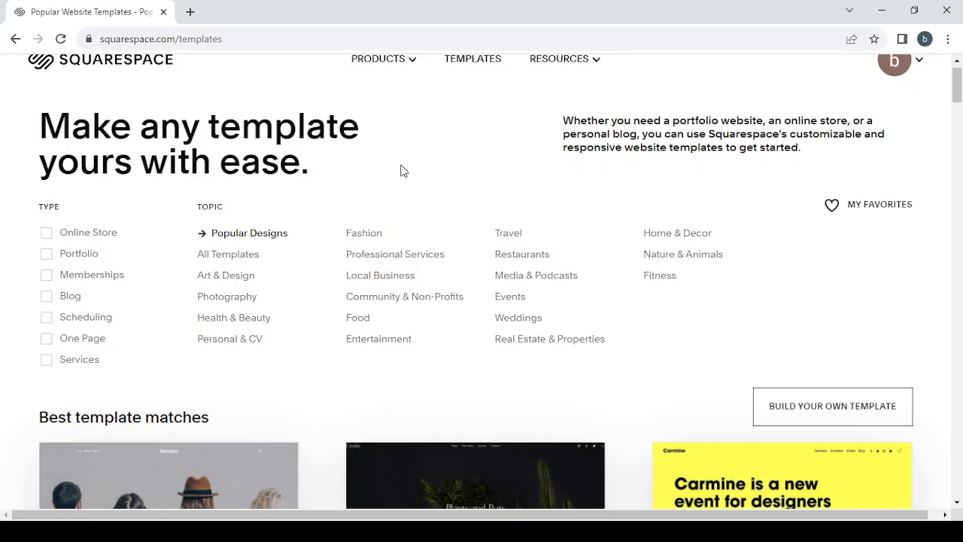
left_click(233, 319)
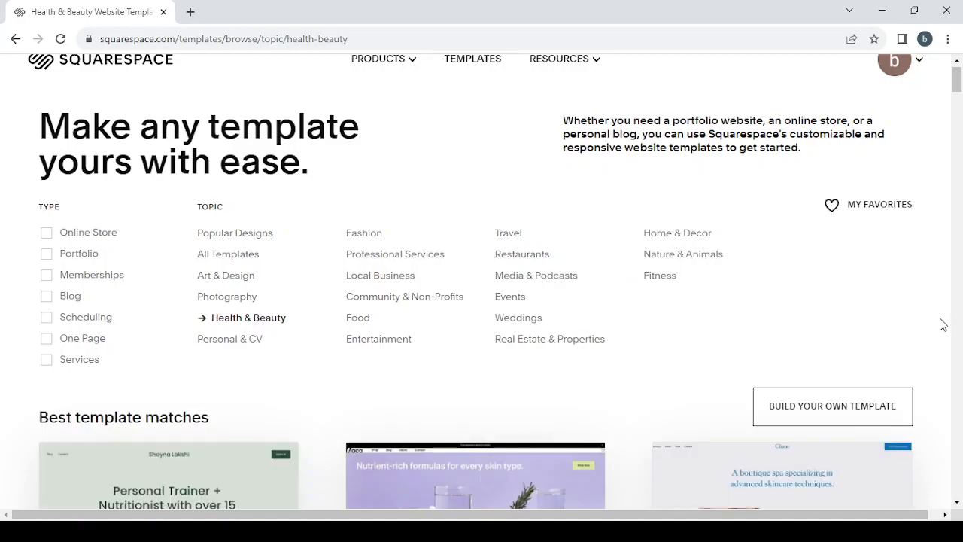
- Browse the Health & Beauty templates and open the preview of the Noll template
scroll(939, 323, "down", 4)
scroll(942, 323, "down", 1)
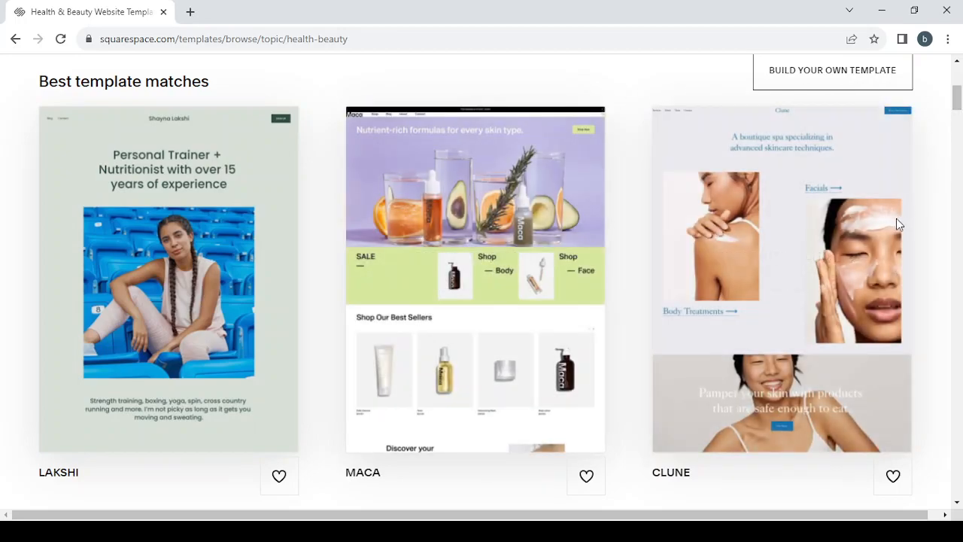
scroll(917, 111, "down", 2)
scroll(917, 110, "down", 7)
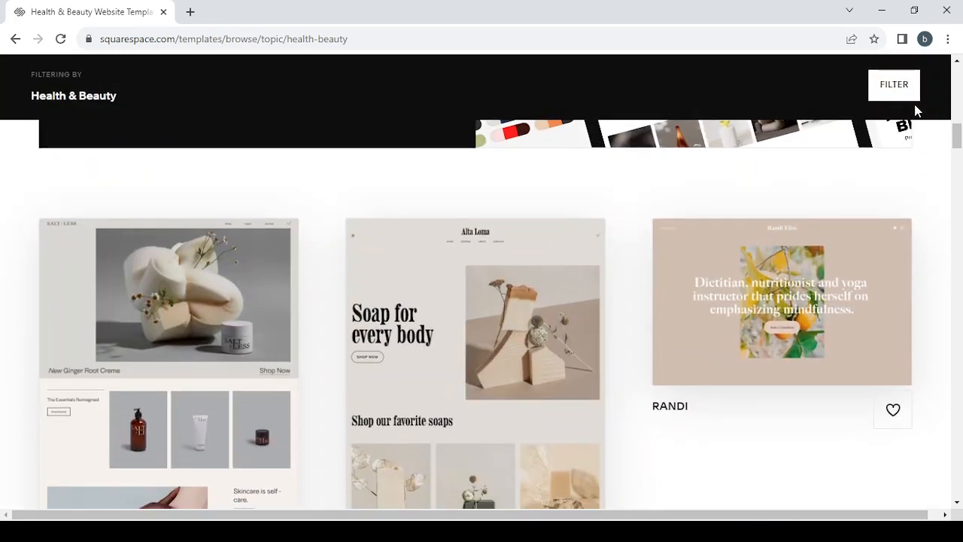
scroll(917, 111, "down", 1)
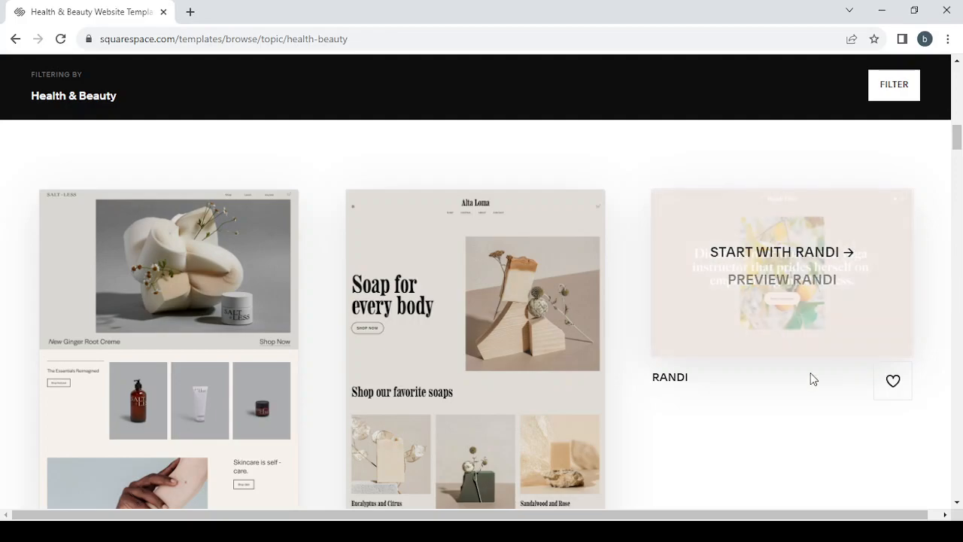
scroll(810, 376, "down", 2)
scroll(810, 379, "up", 2)
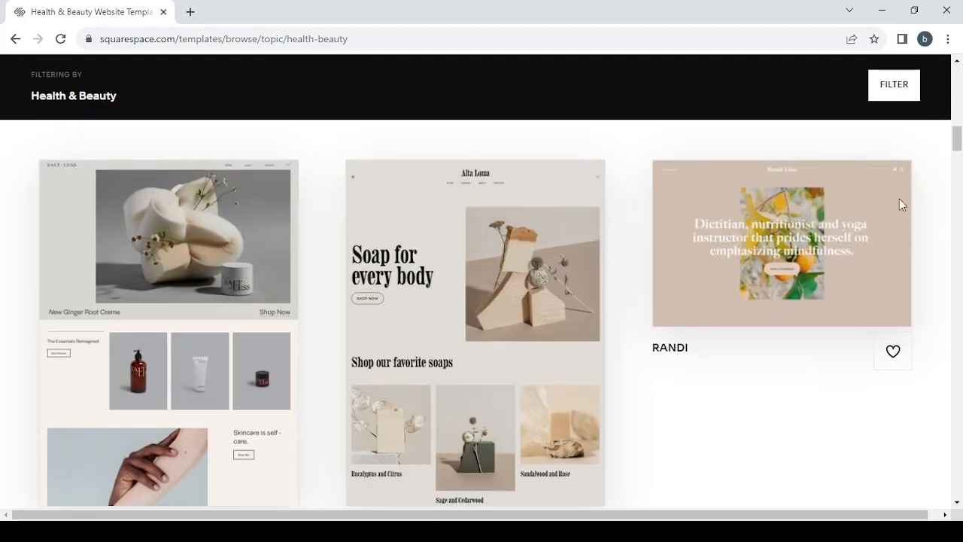
scroll(790, 390, "down", 6)
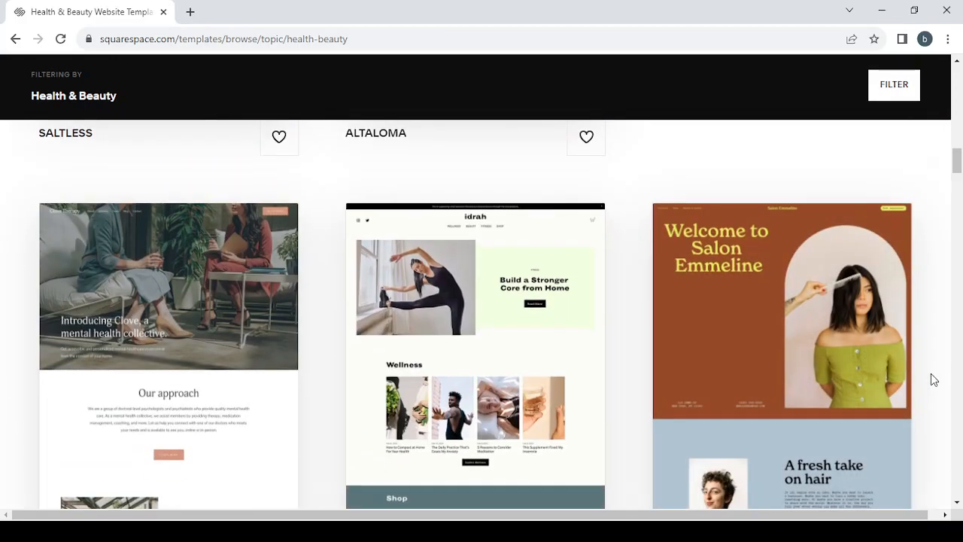
scroll(930, 374, "down", 2)
scroll(931, 374, "up", 1)
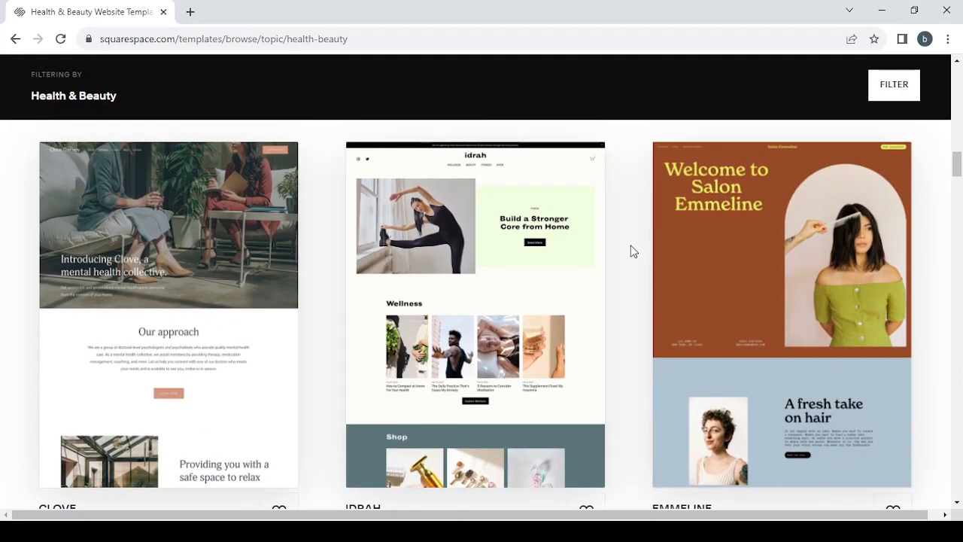
scroll(617, 249, "down", 2)
scroll(618, 249, "down", 4)
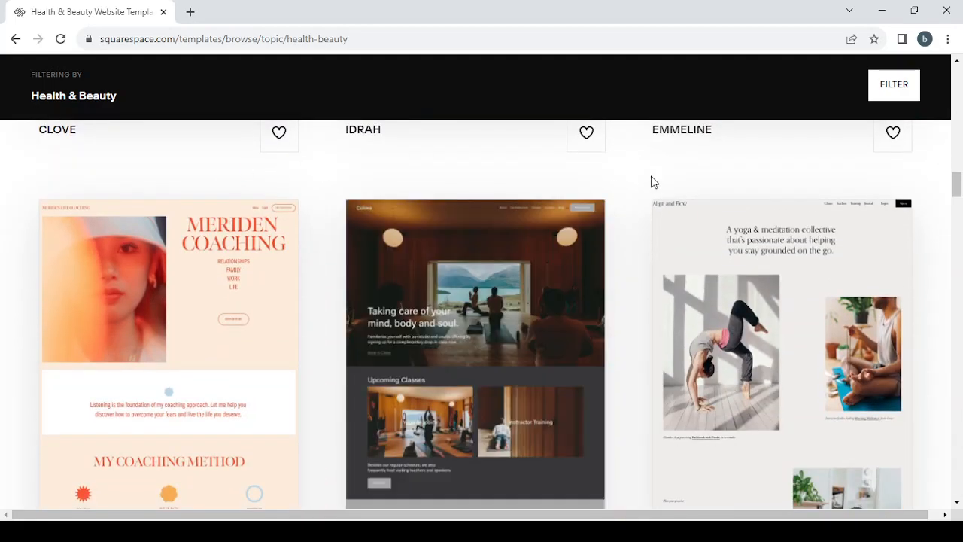
scroll(958, 190, "down", 6)
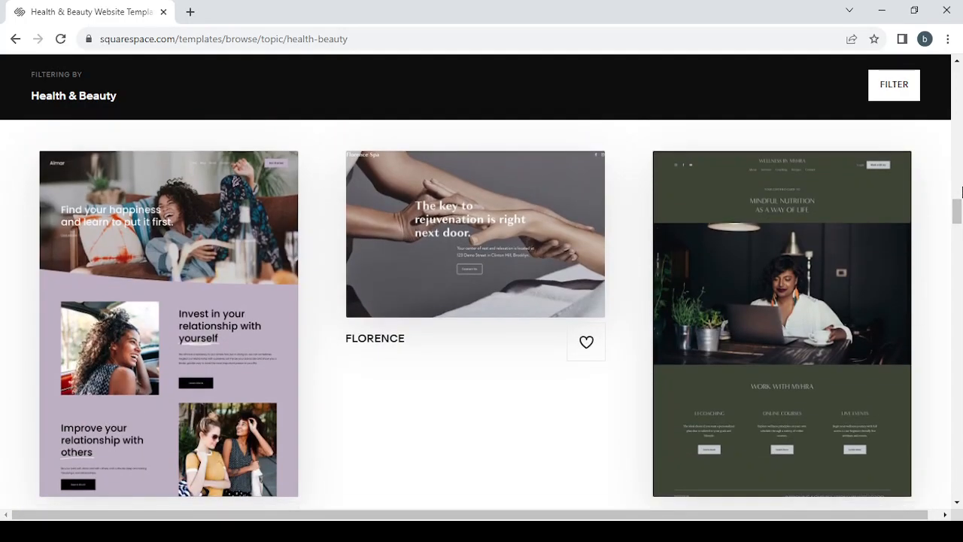
scroll(961, 190, "down", 5)
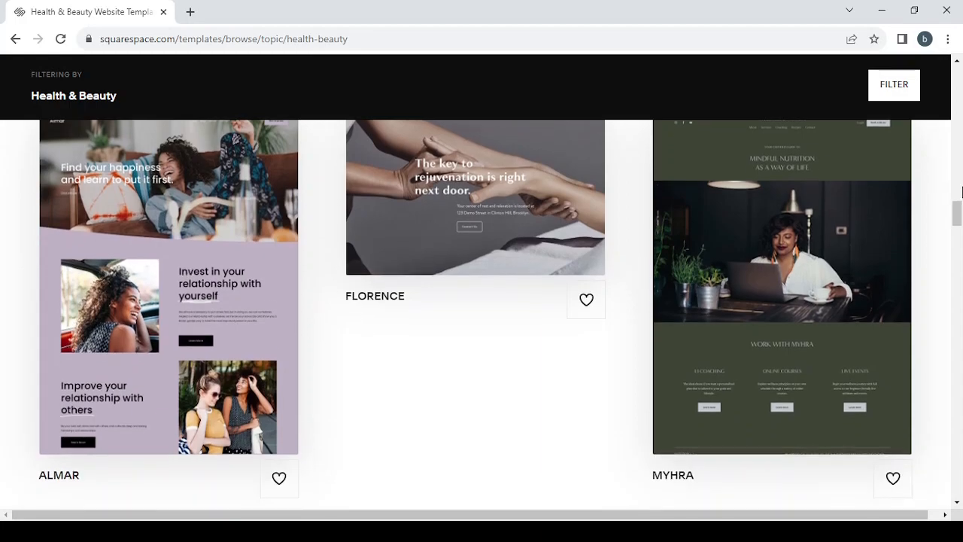
scroll(962, 191, "down", 1)
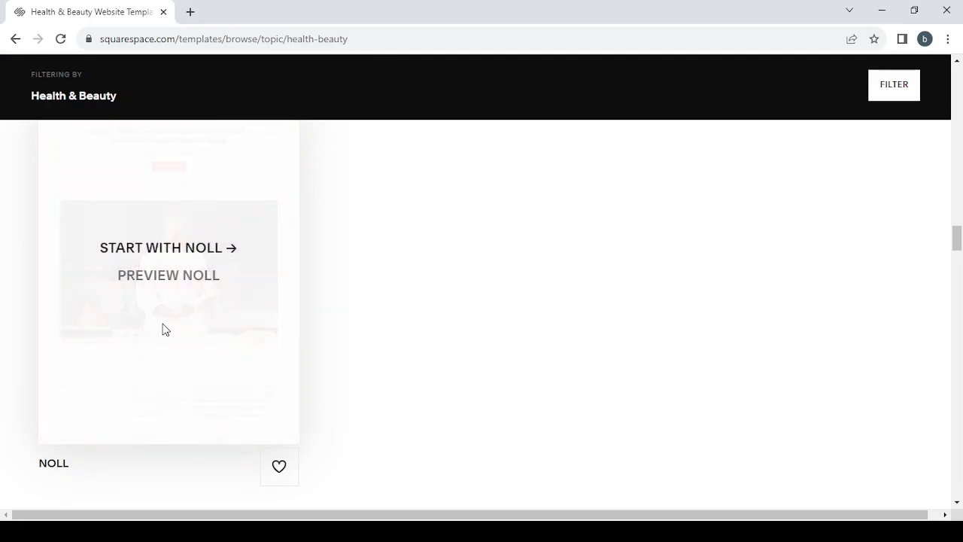
scroll(163, 328, "down", 3)
scroll(163, 328, "up", 4)
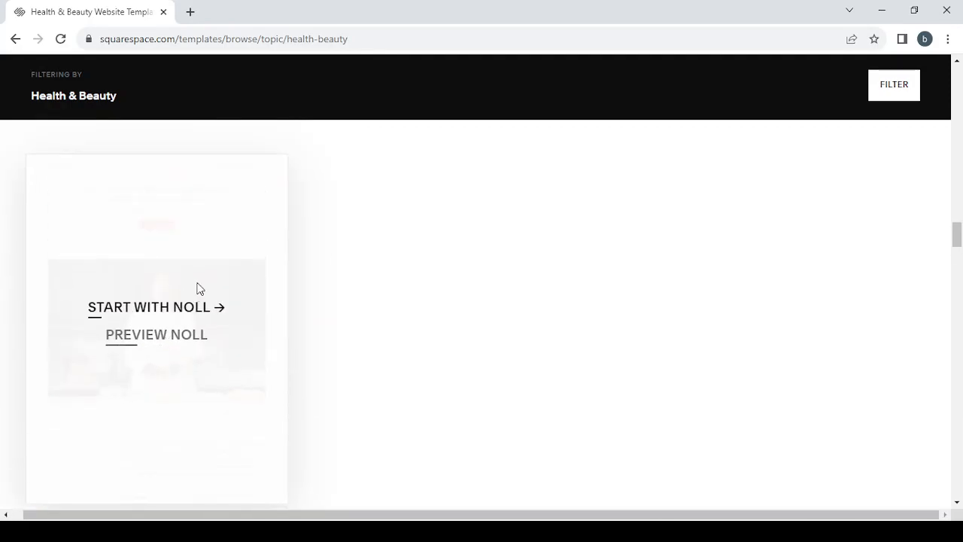
left_click(169, 340)
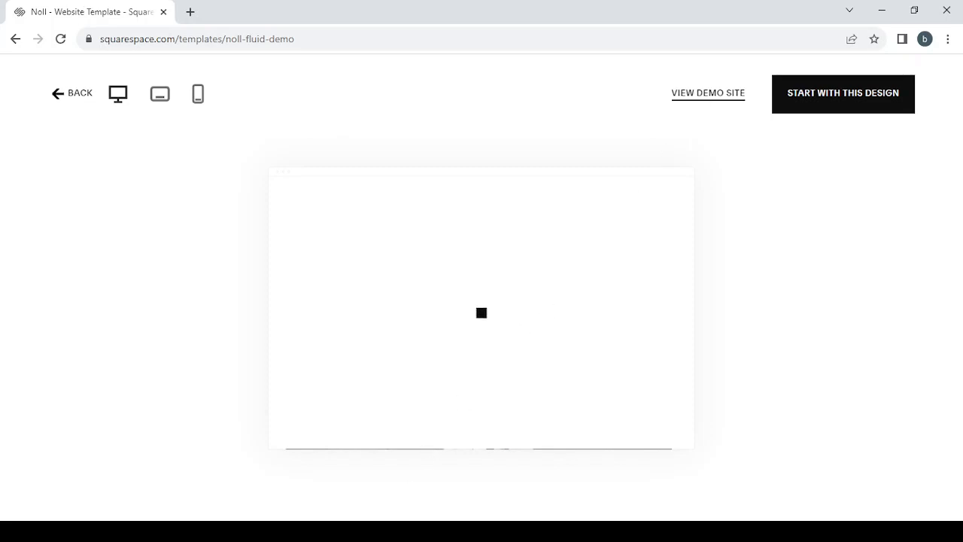
- View the Noll template's full demo site, examine its page sections down to the footer, and close it
left_click(708, 93)
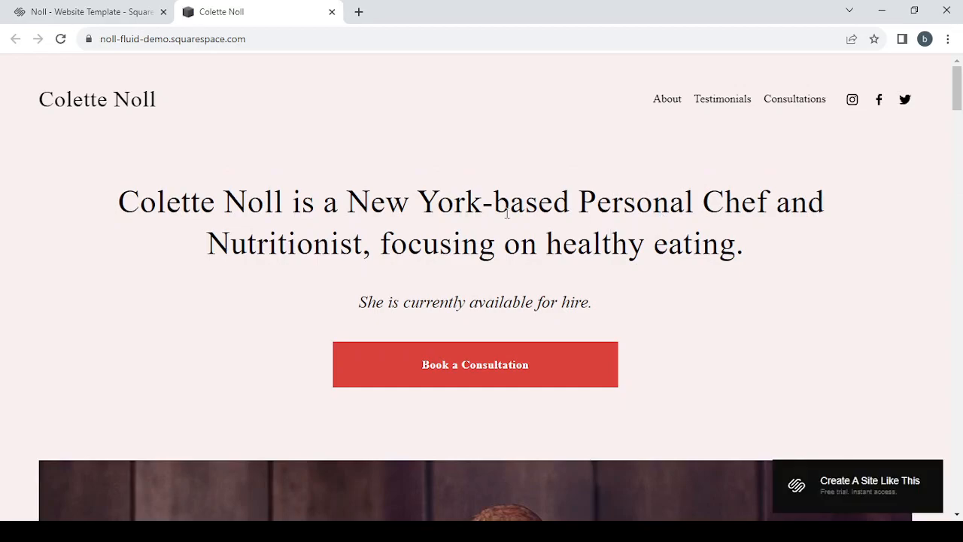
scroll(614, 243, "down", 7)
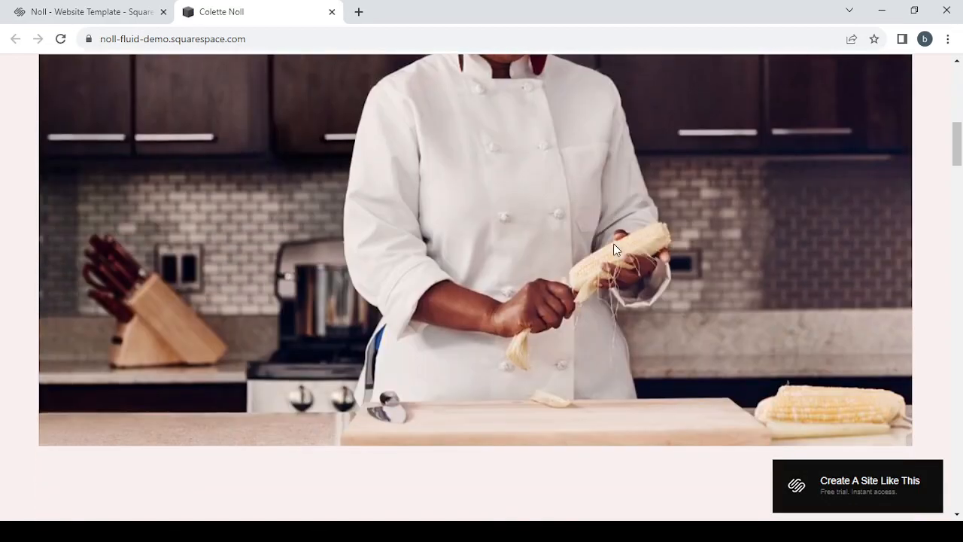
scroll(613, 243, "down", 10)
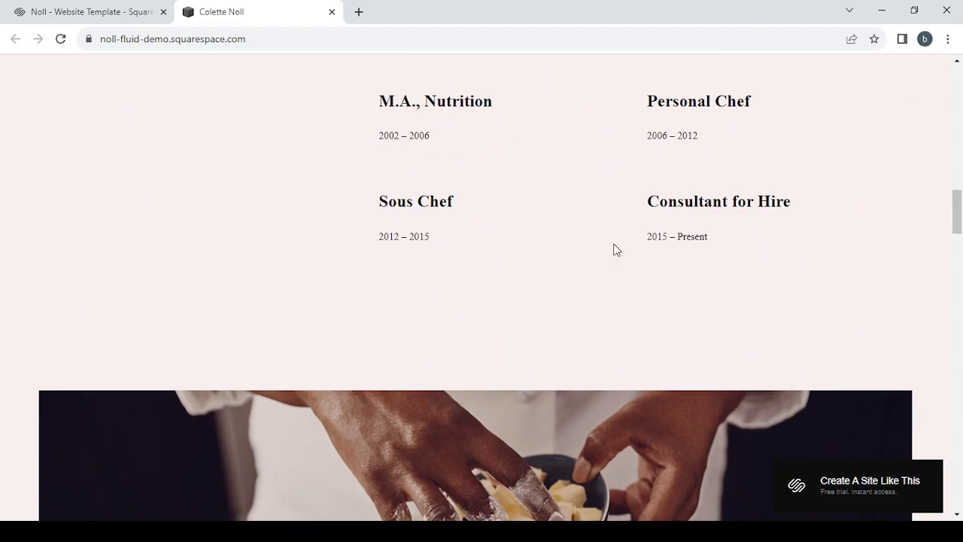
scroll(614, 244, "down", 12)
scroll(616, 250, "down", 12)
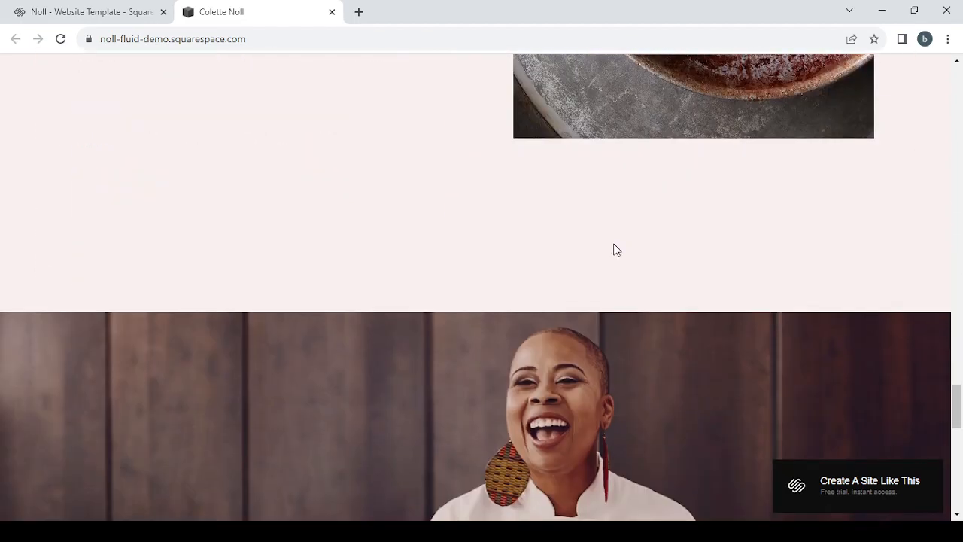
scroll(614, 252, "up", 2)
scroll(614, 251, "down", 12)
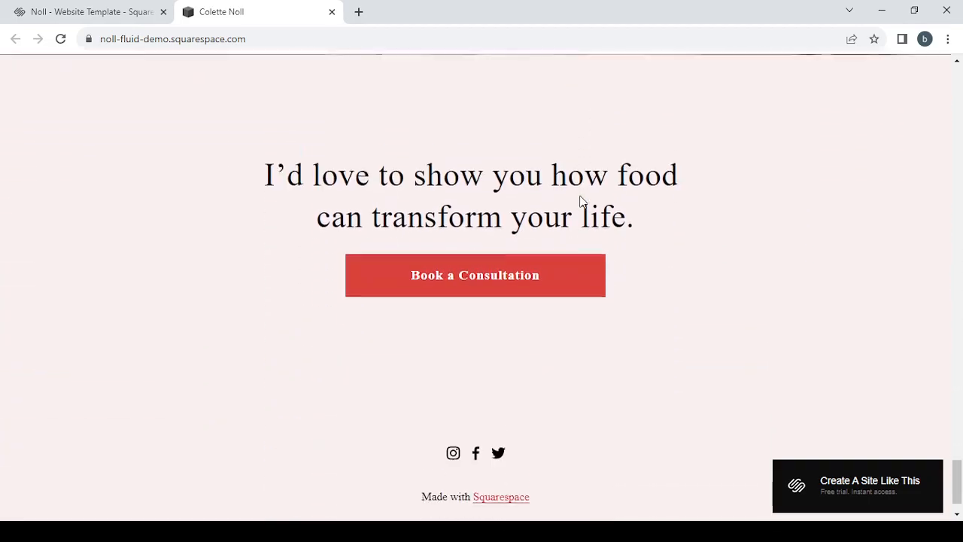
scroll(579, 200, "up", 15)
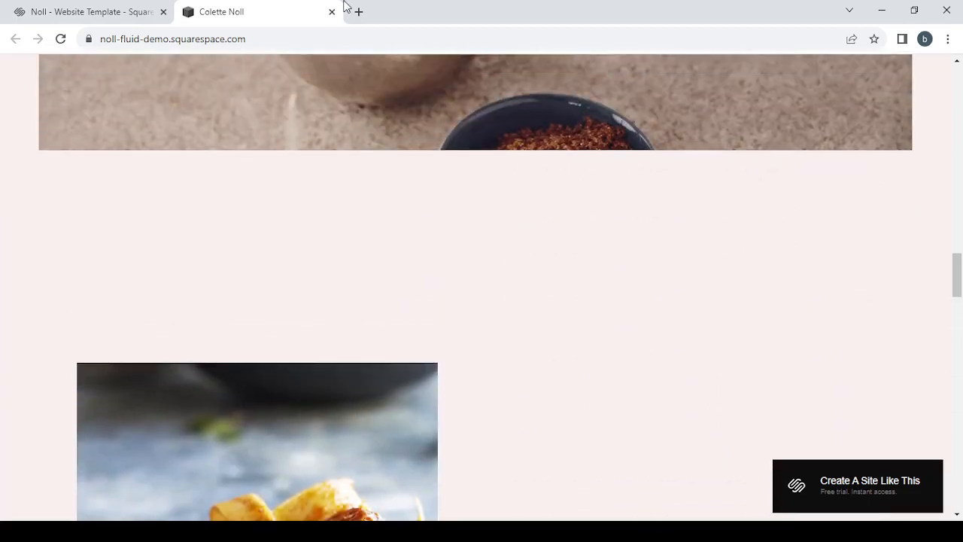
left_click(332, 11)
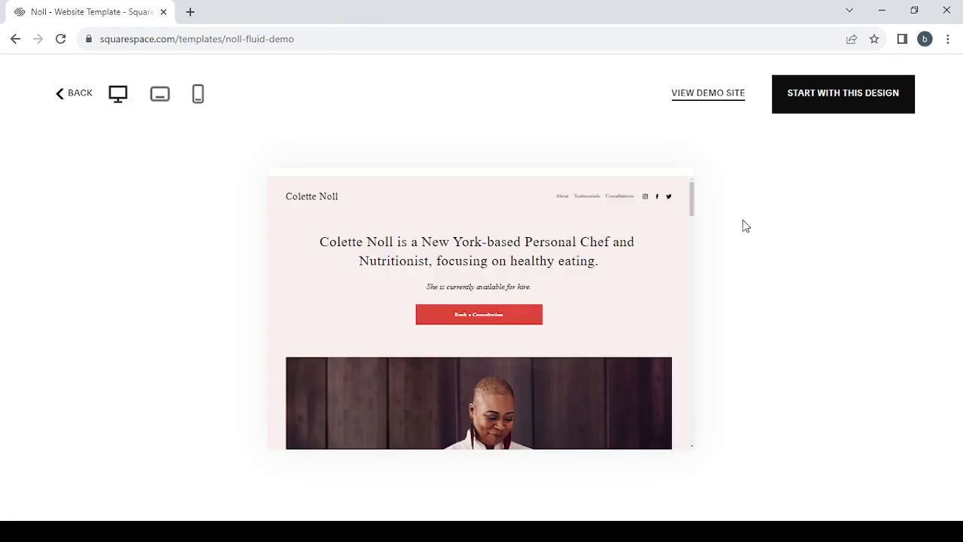
- Start a site with the Noll design, title it "Nutrition and Healthy Eating Plans", and skip the introductory tour
left_click(858, 111)
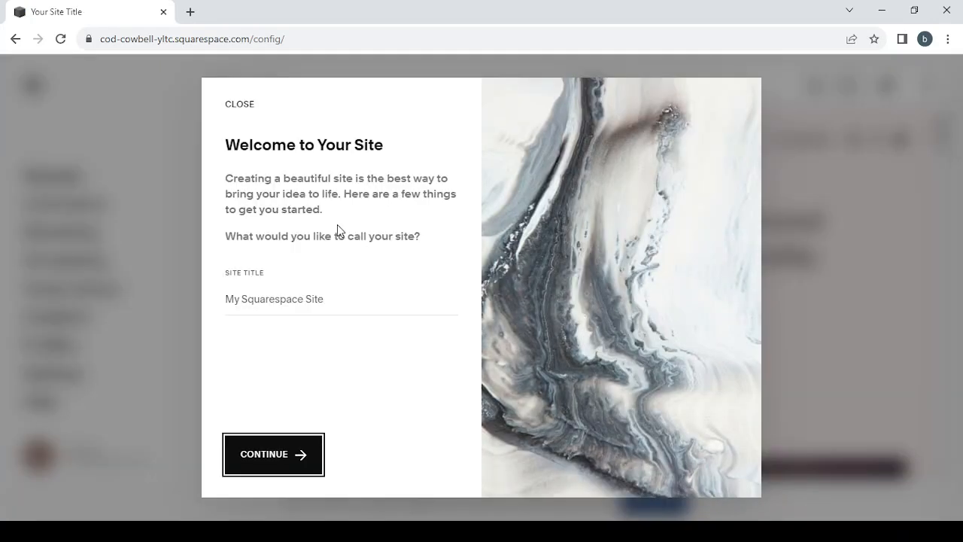
left_click(319, 301)
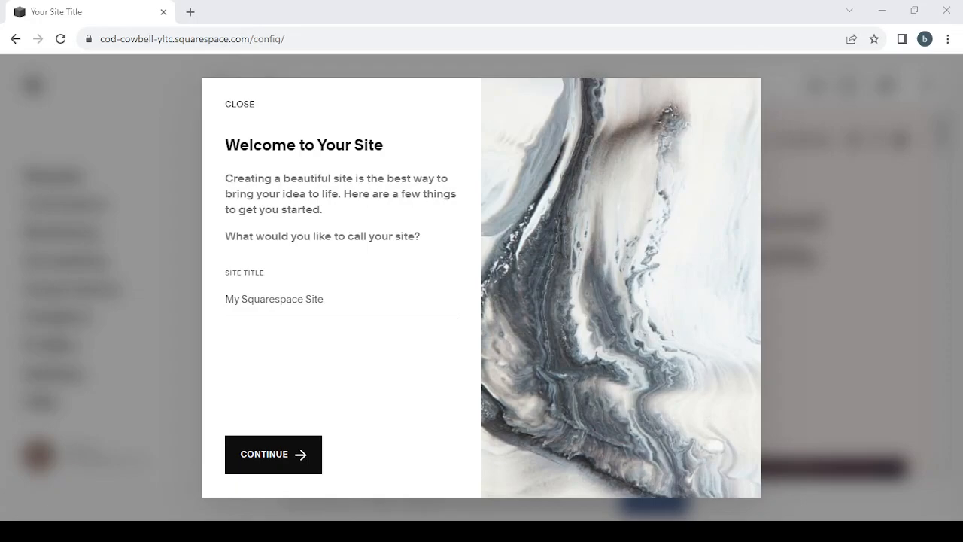
left_click(834, 128)
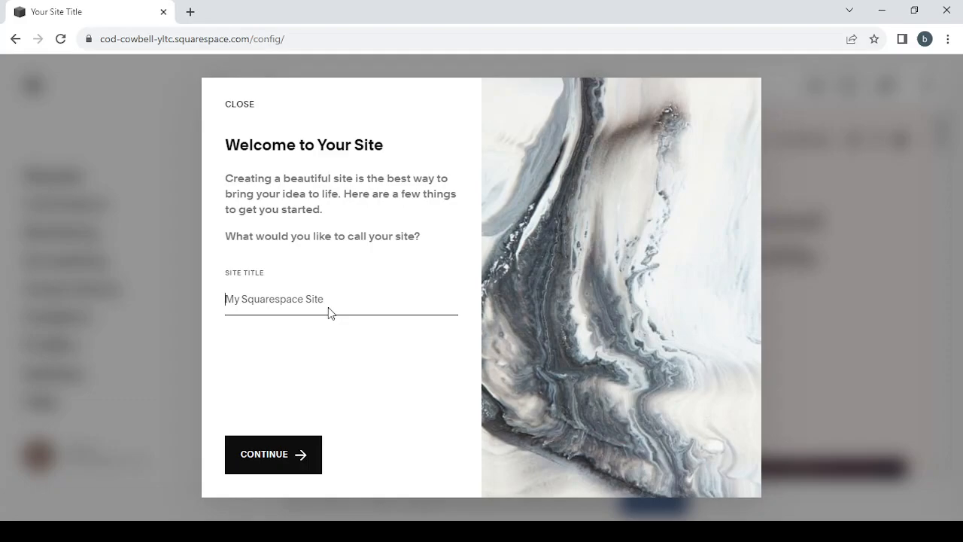
type("Nutrition and Healthy Eating Plans")
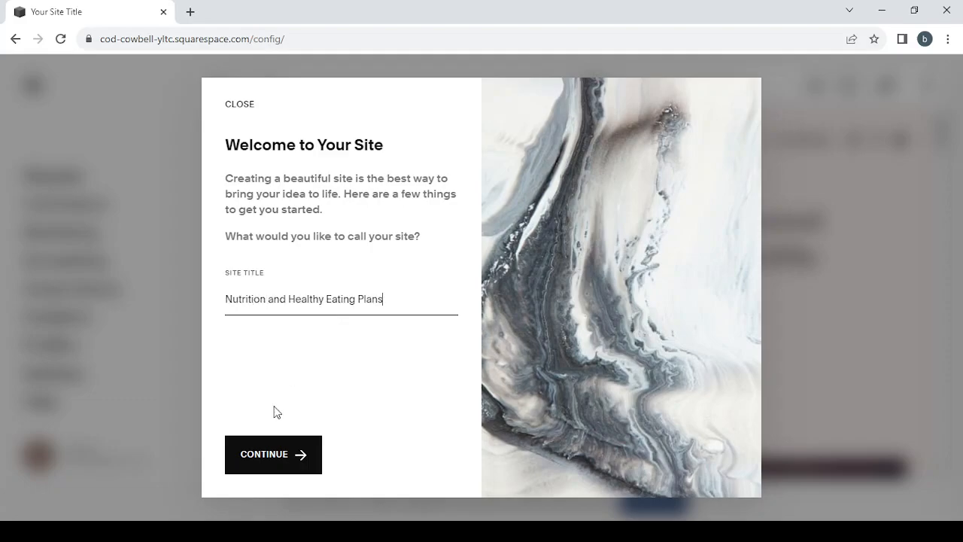
left_click(271, 454)
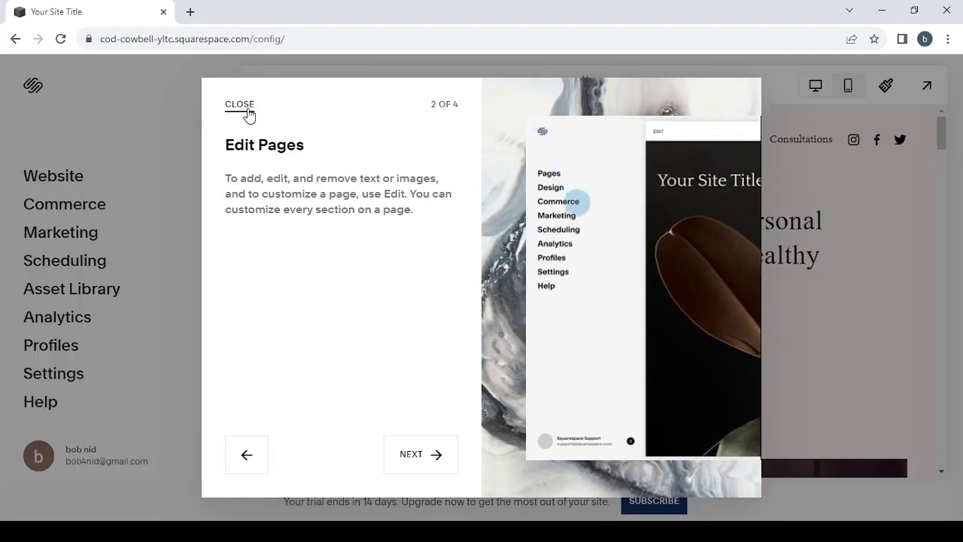
left_click(240, 104)
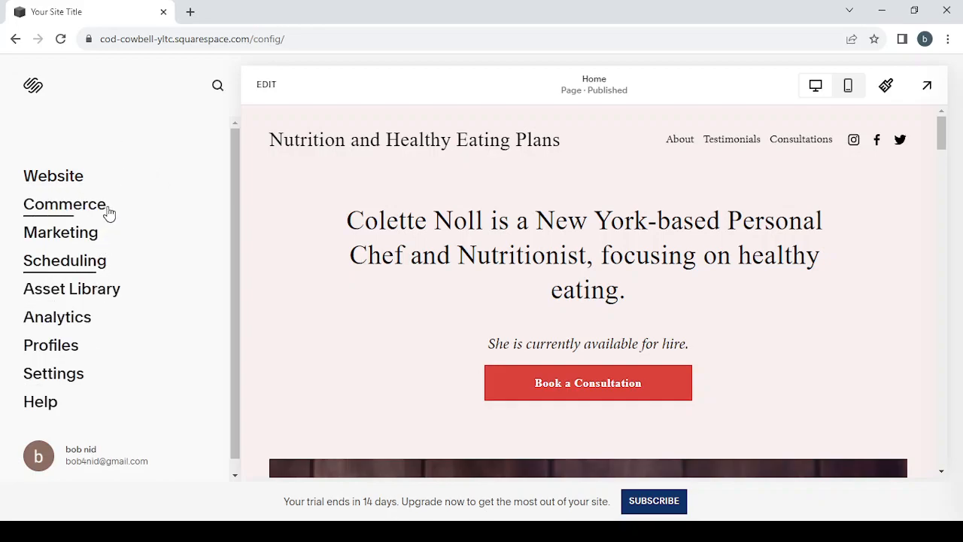
- Review the site's Pages list and the Commerce overview with its store setup checklist, and return to the main site menu
left_click(50, 176)
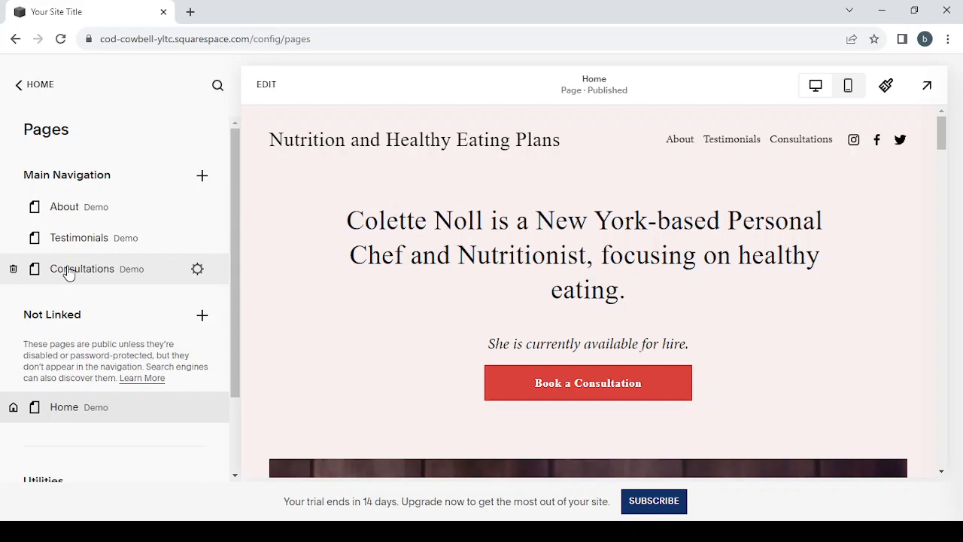
left_click(15, 90)
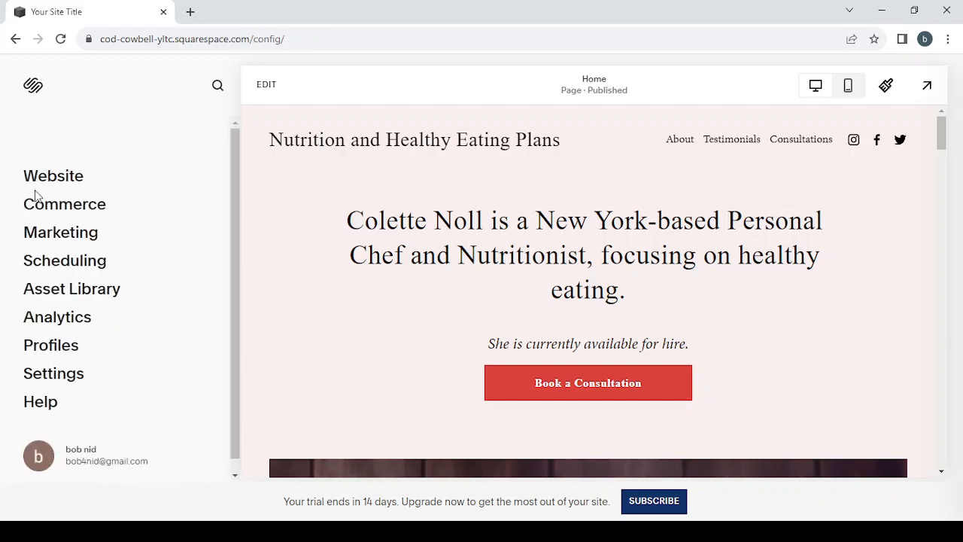
left_click(66, 204)
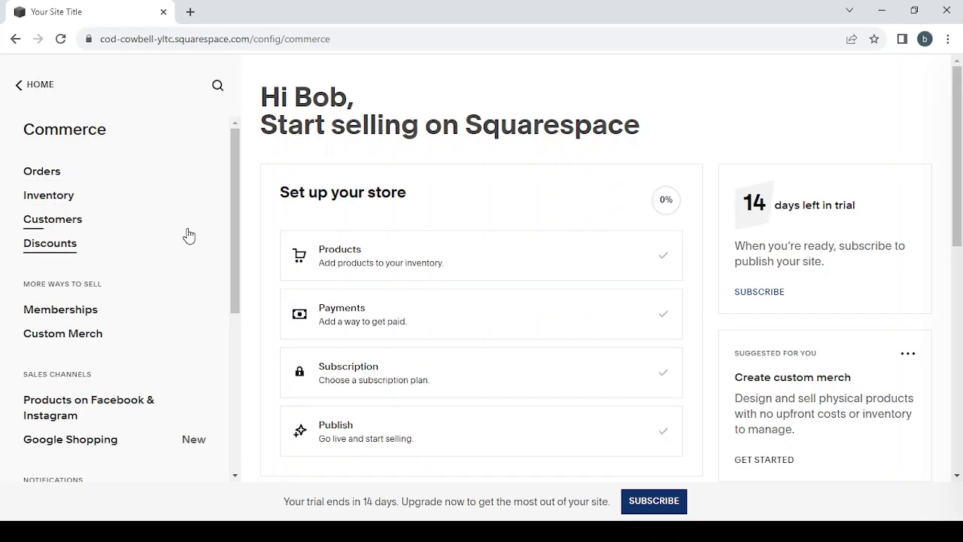
scroll(359, 320, "down", 1)
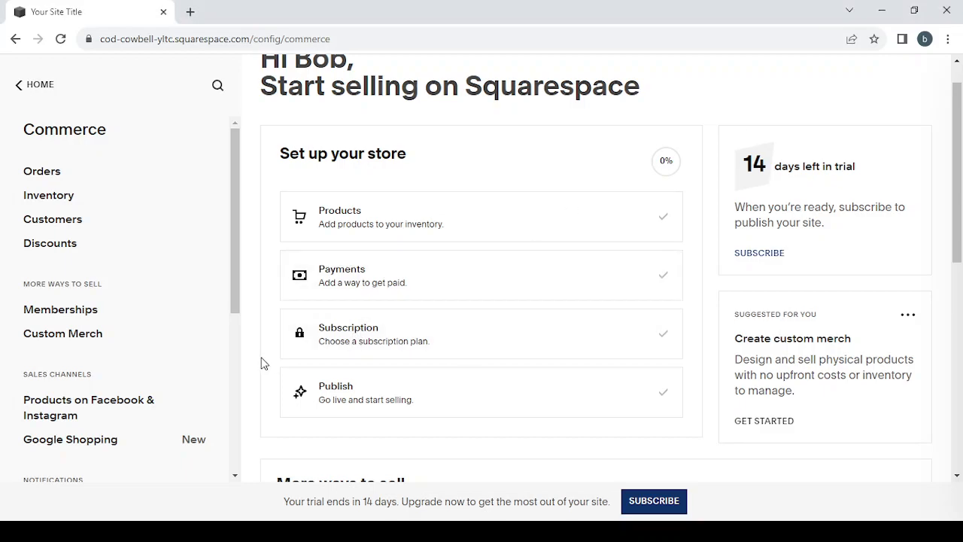
left_click(31, 87)
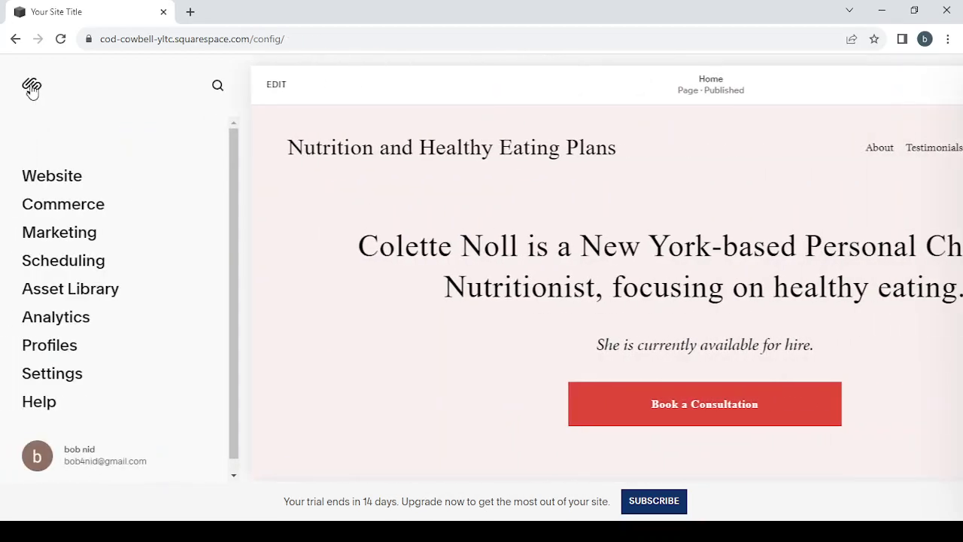
- Look through the Marketing, Asset Library and Analytics areas of the site, returning to the main site menu
left_click(63, 237)
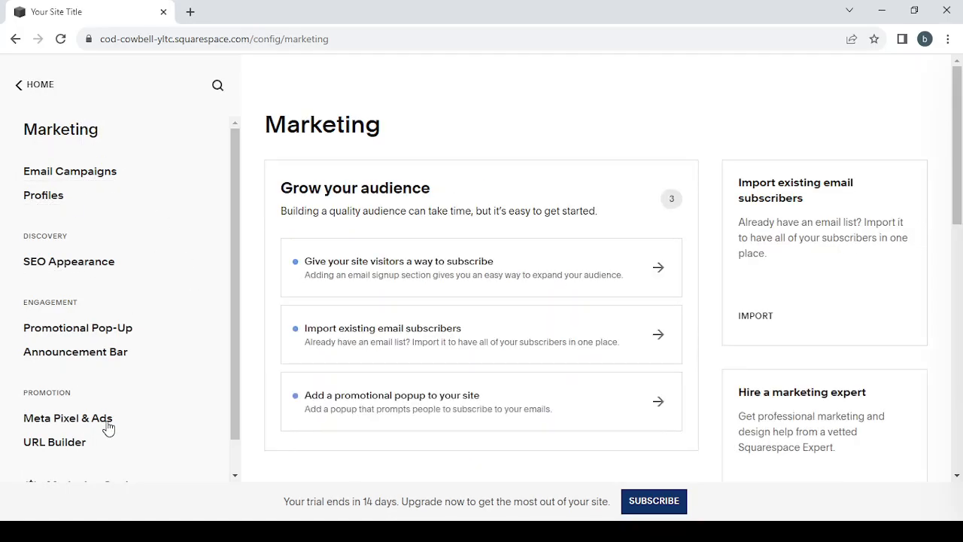
left_click(18, 87)
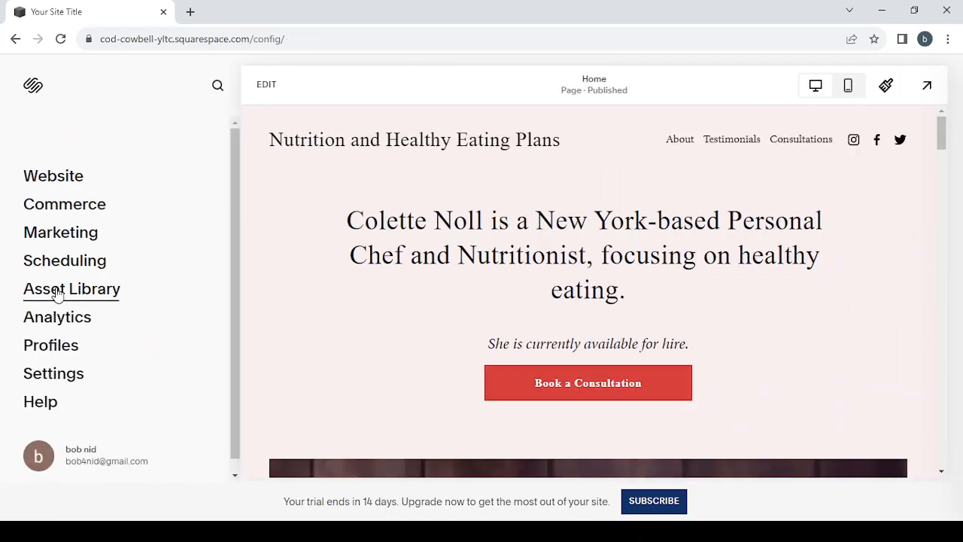
left_click(57, 294)
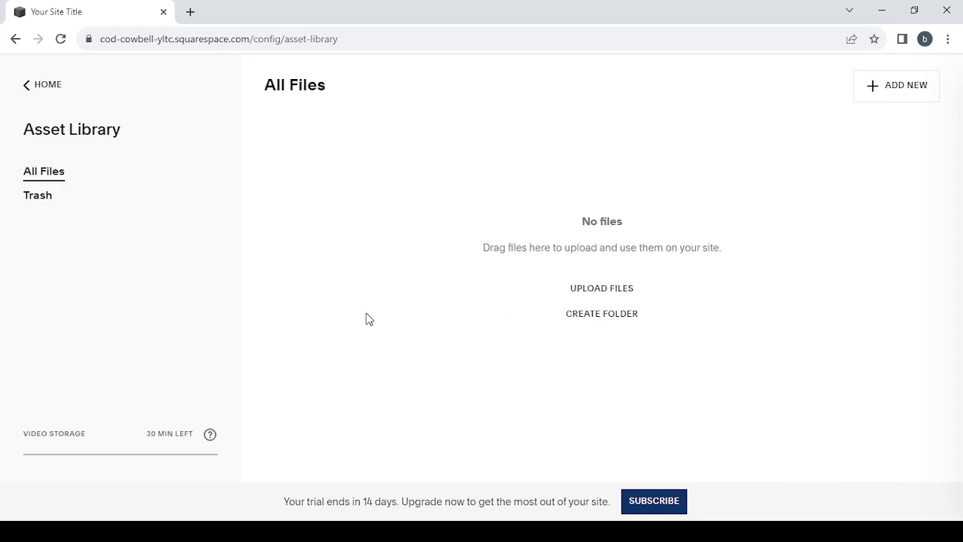
left_click(31, 94)
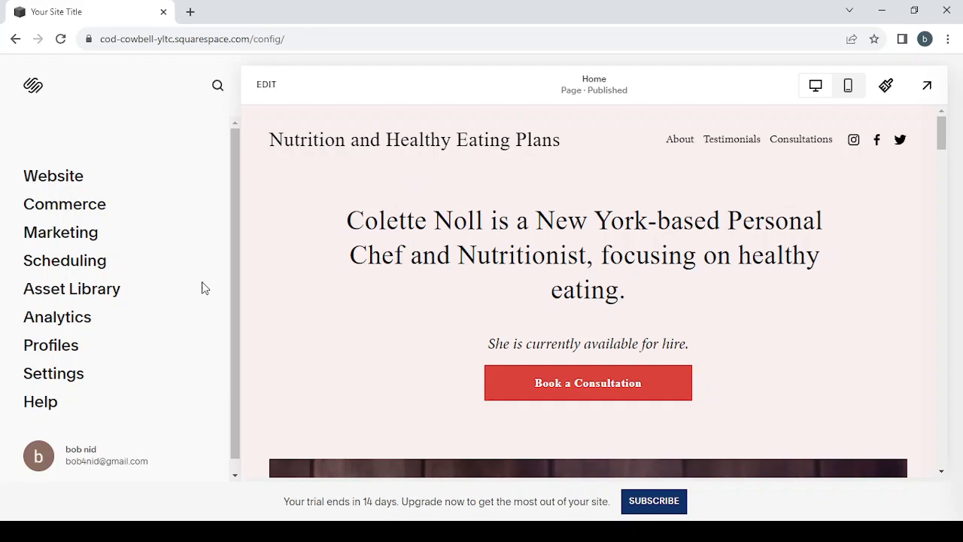
left_click(54, 319)
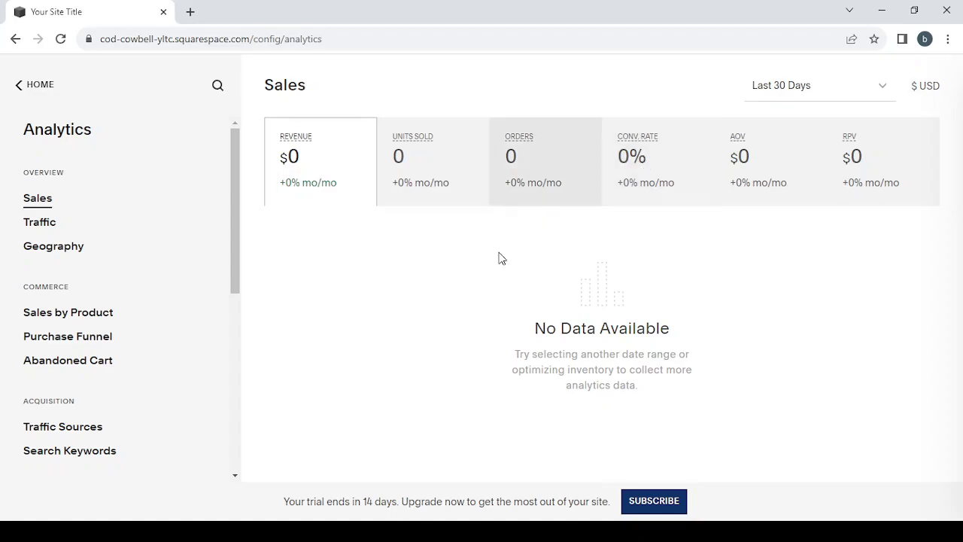
left_click(10, 89)
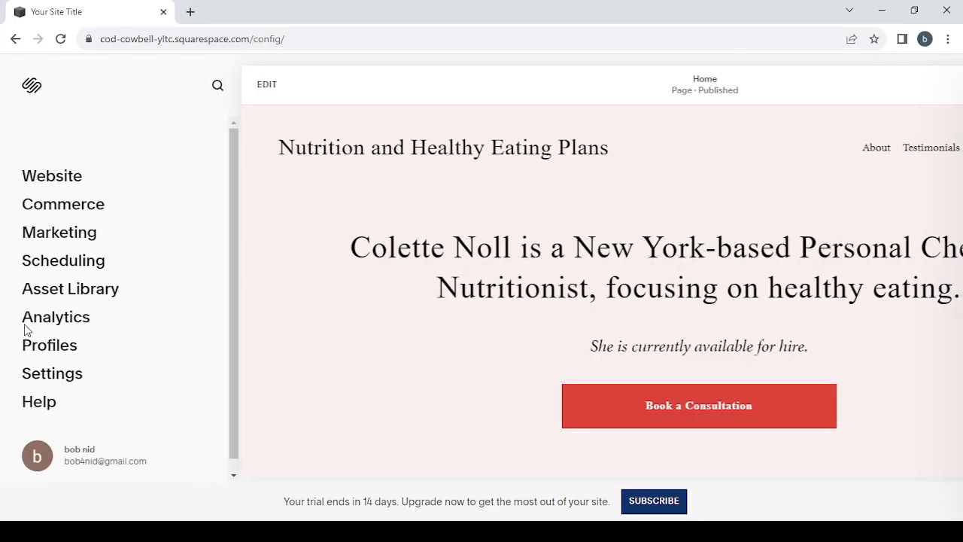
- Examine the site settings and the payment processor and currency options in Store Payments, and return to the main site menu
left_click(46, 380)
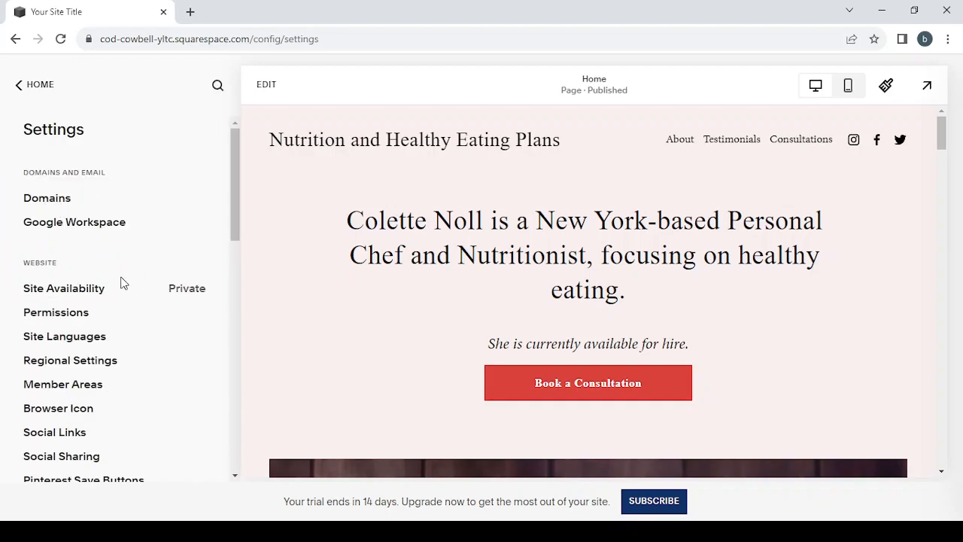
scroll(123, 283, "down", 2)
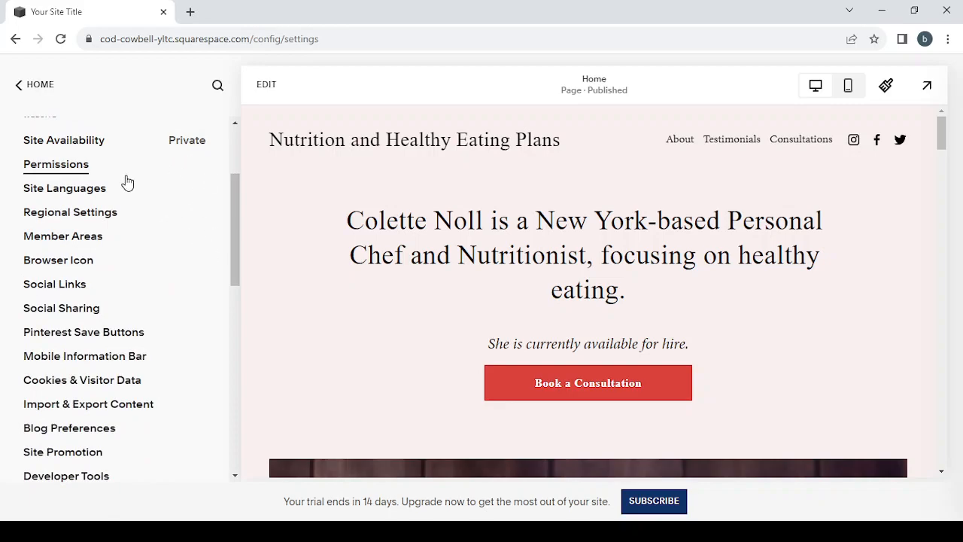
scroll(218, 353, "down", 3)
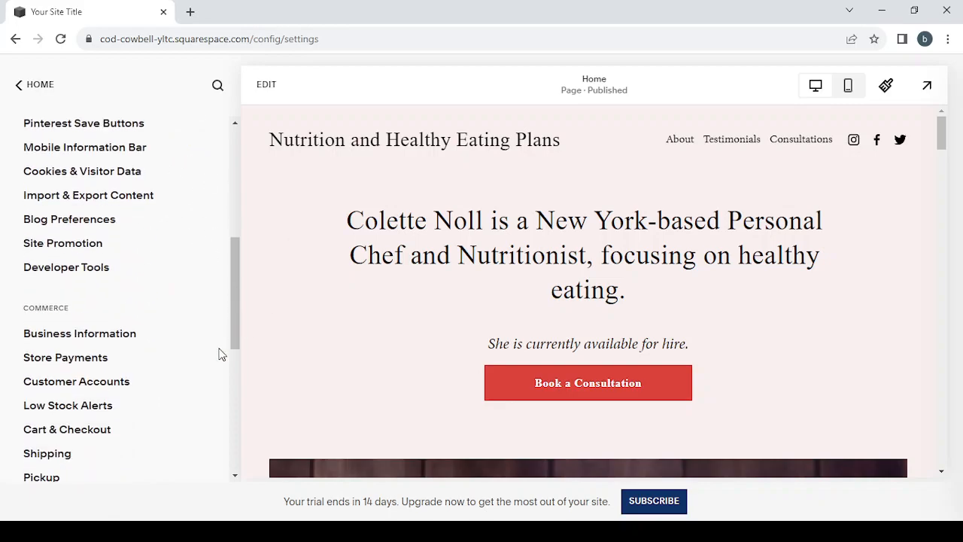
scroll(219, 353, "down", 1)
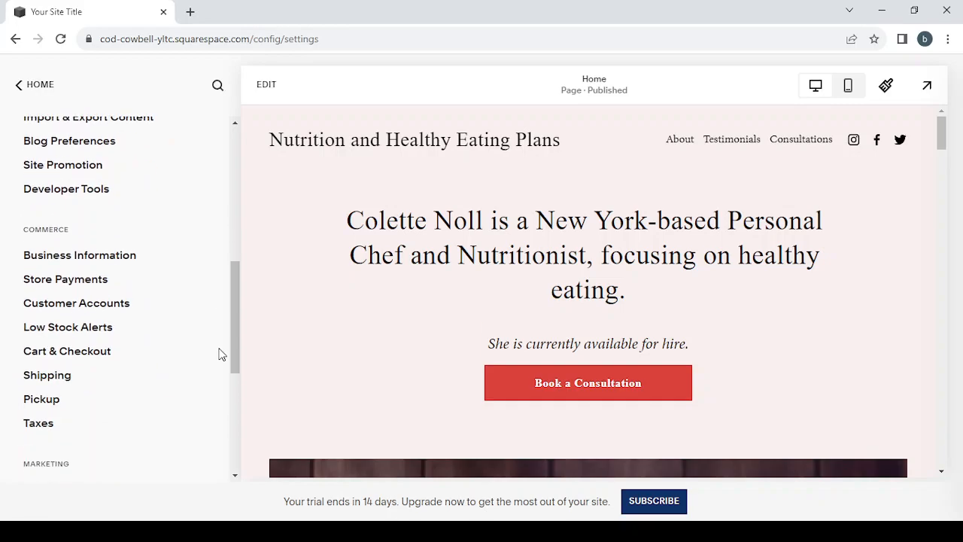
left_click(98, 279)
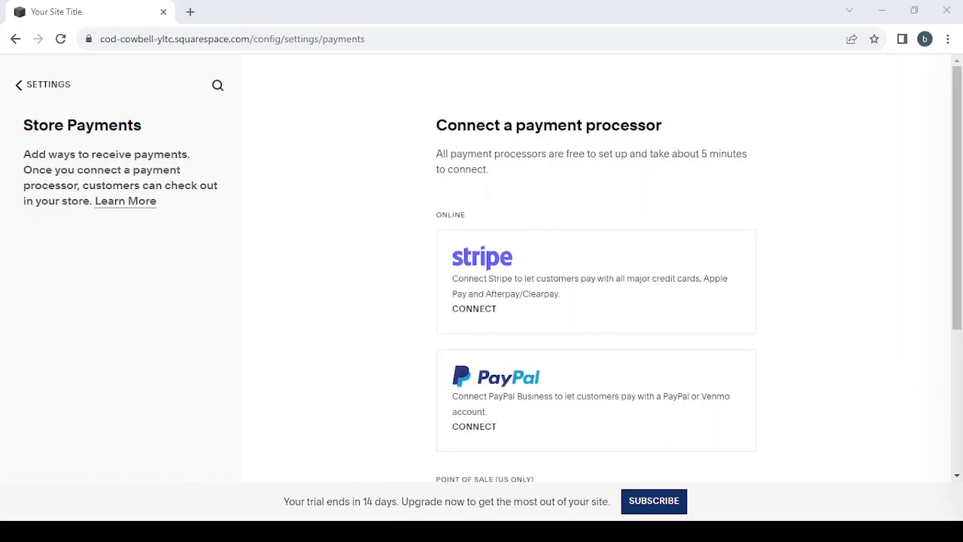
scroll(496, 374, "down", 2)
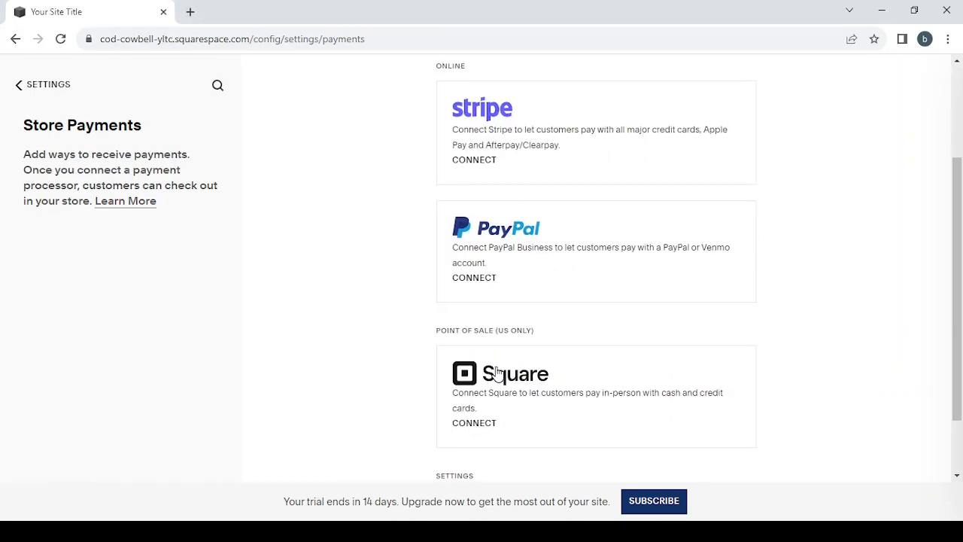
scroll(497, 374, "down", 1)
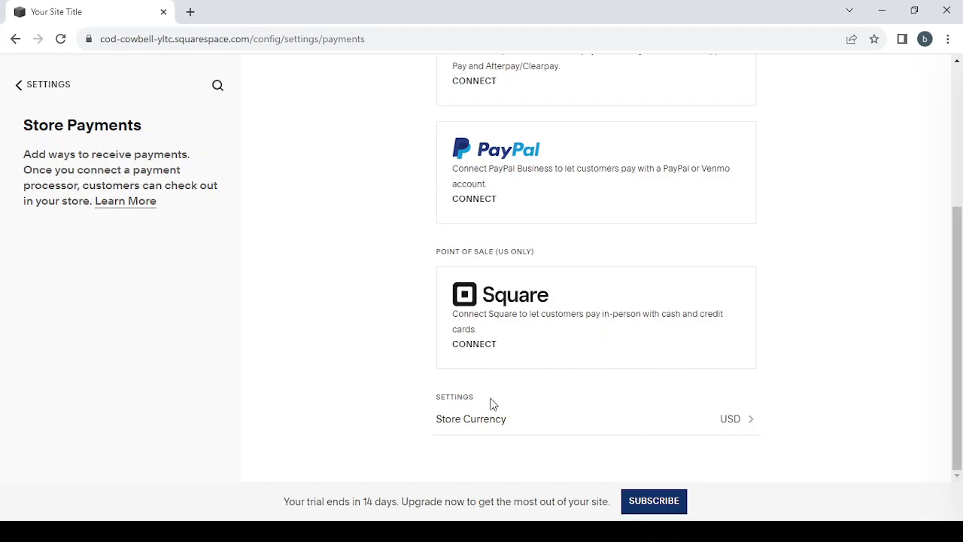
left_click(33, 88)
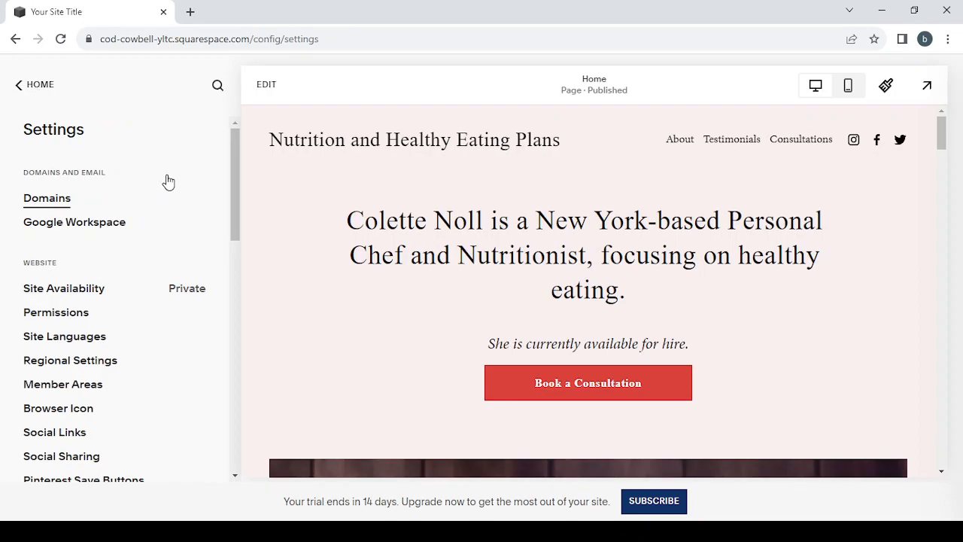
left_click(36, 89)
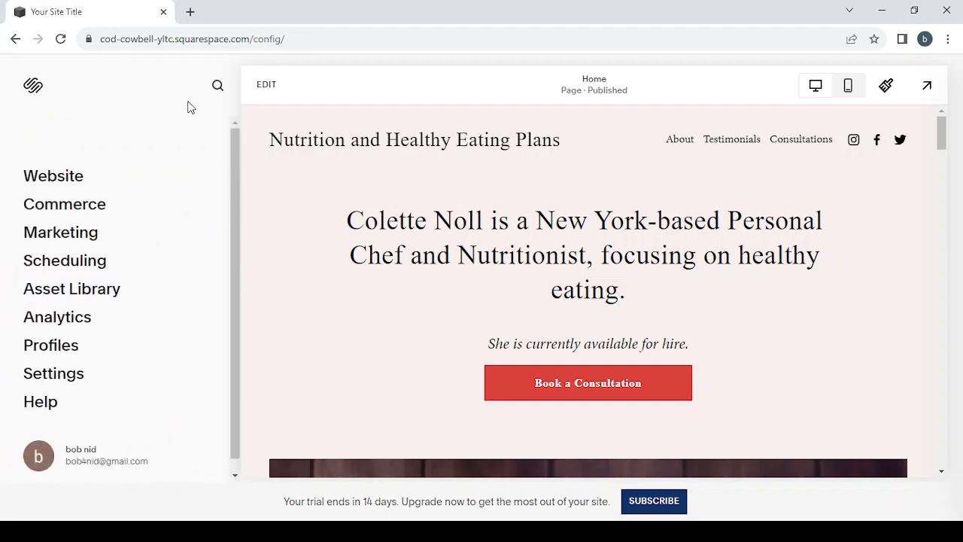
- Open the Home page for editing and examine the intro section's format, background and color theme options
left_click(267, 87)
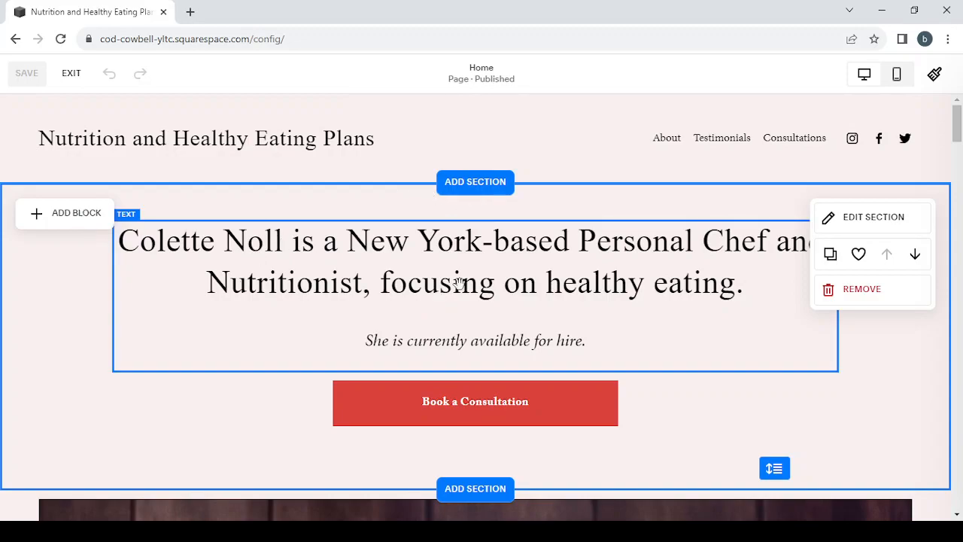
left_click(869, 225)
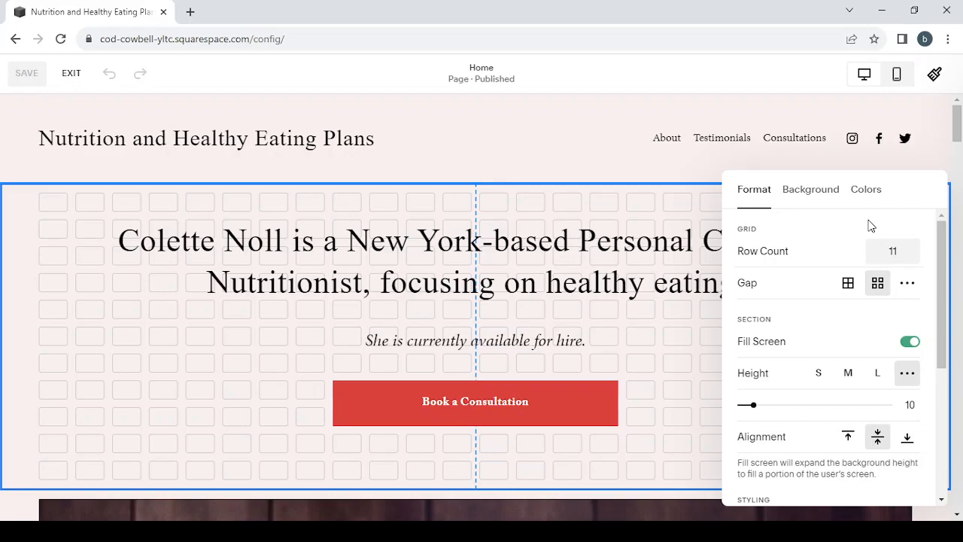
left_click(804, 208)
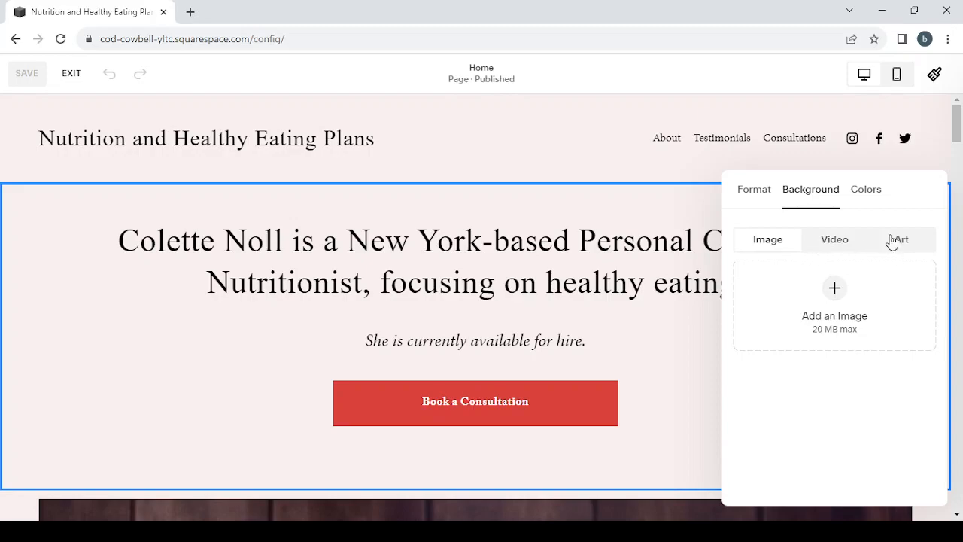
left_click(860, 196)
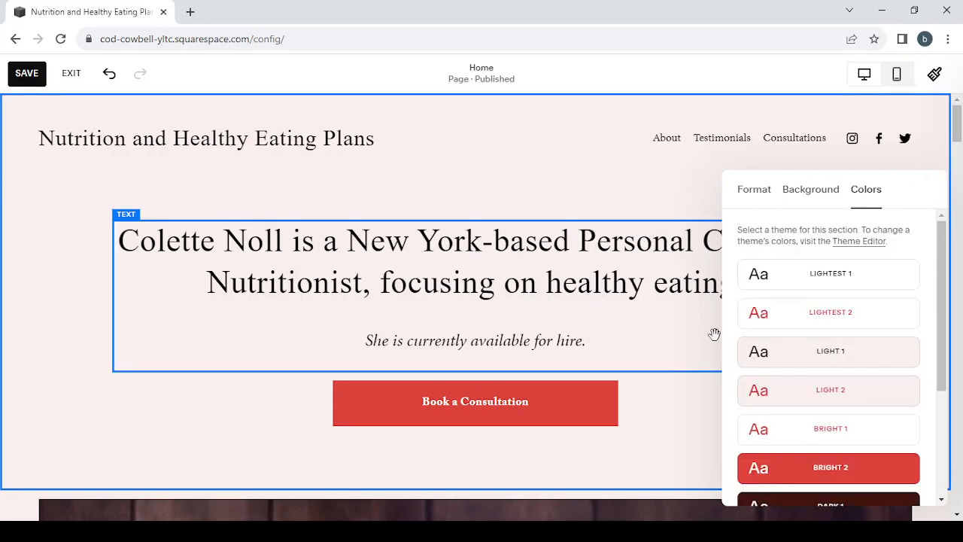
scroll(819, 351, "down", 1)
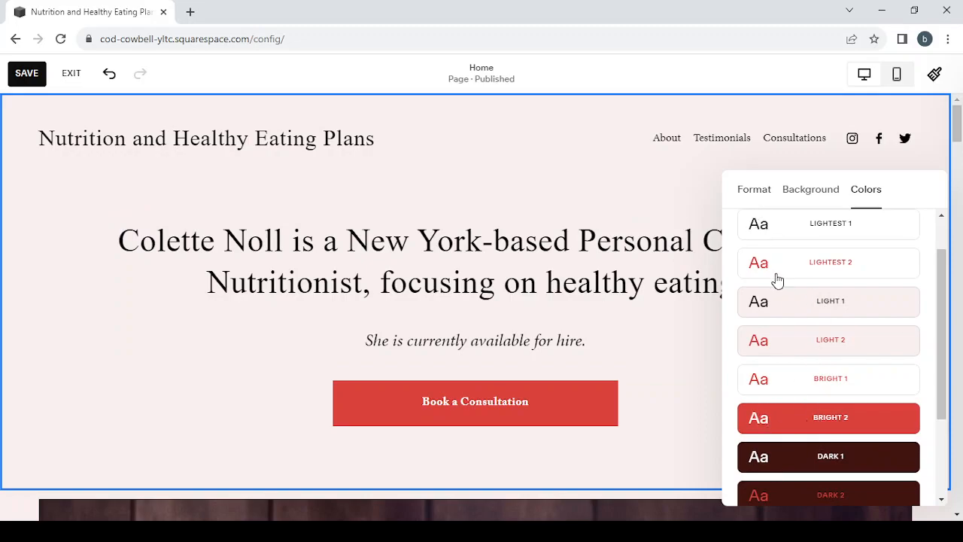
scroll(778, 280, "up", 1)
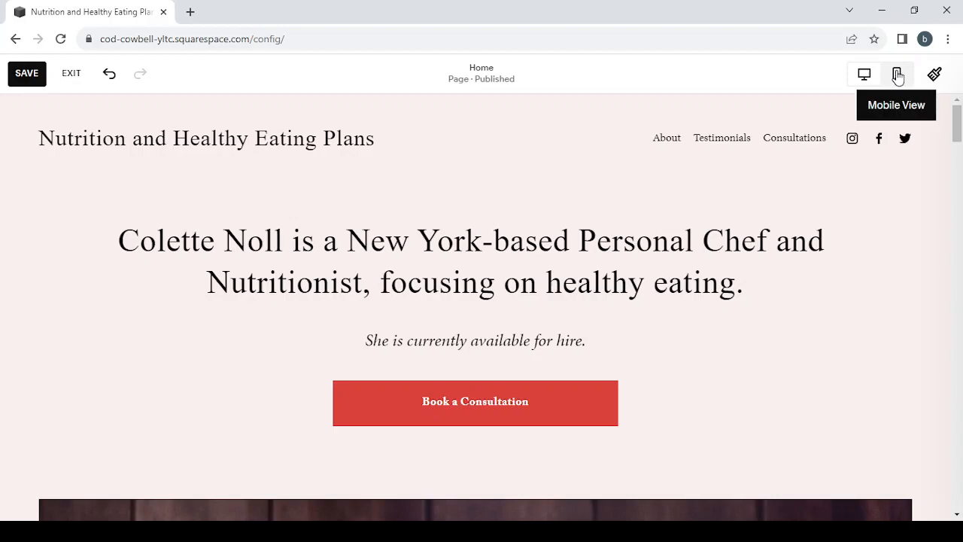
- View the site-wide style categories in Site Styles and return to the Home page's intro text
left_click(934, 75)
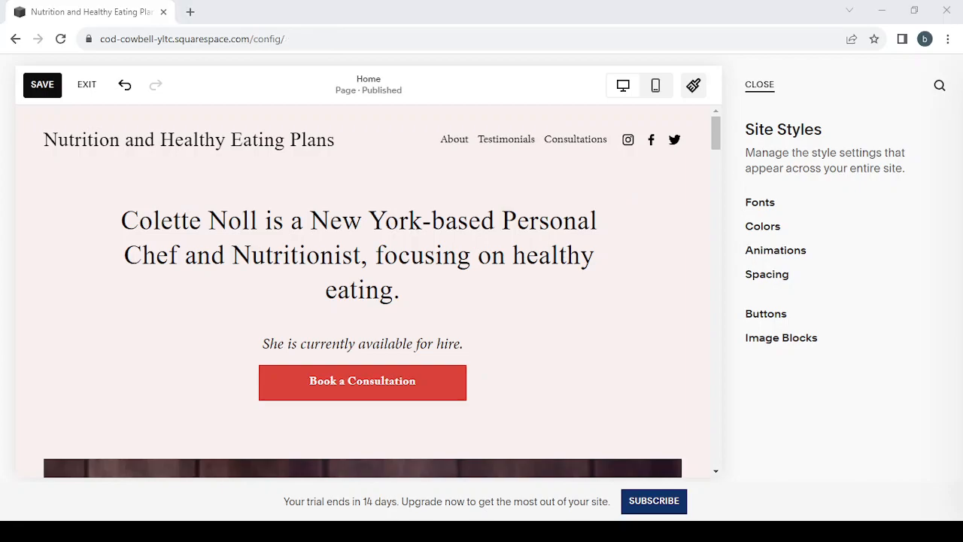
left_click(361, 266)
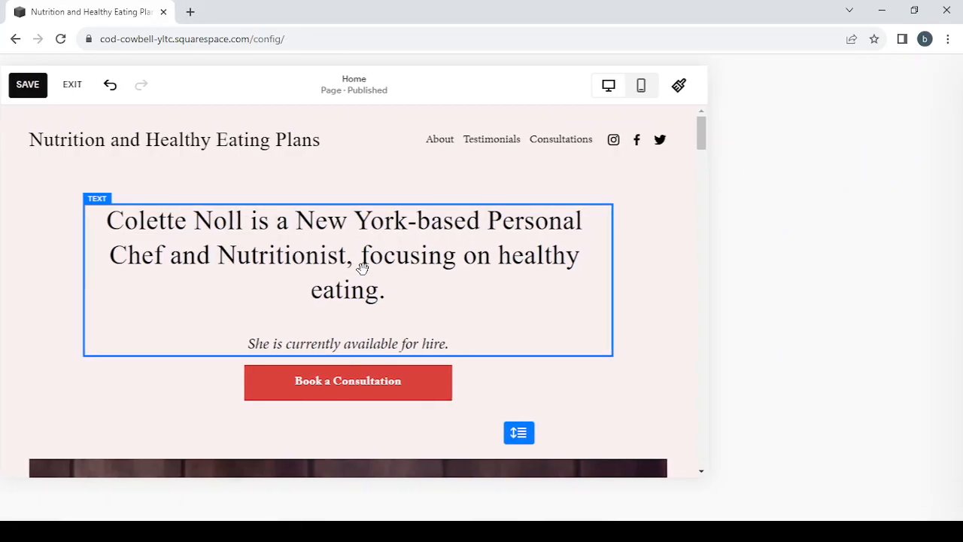